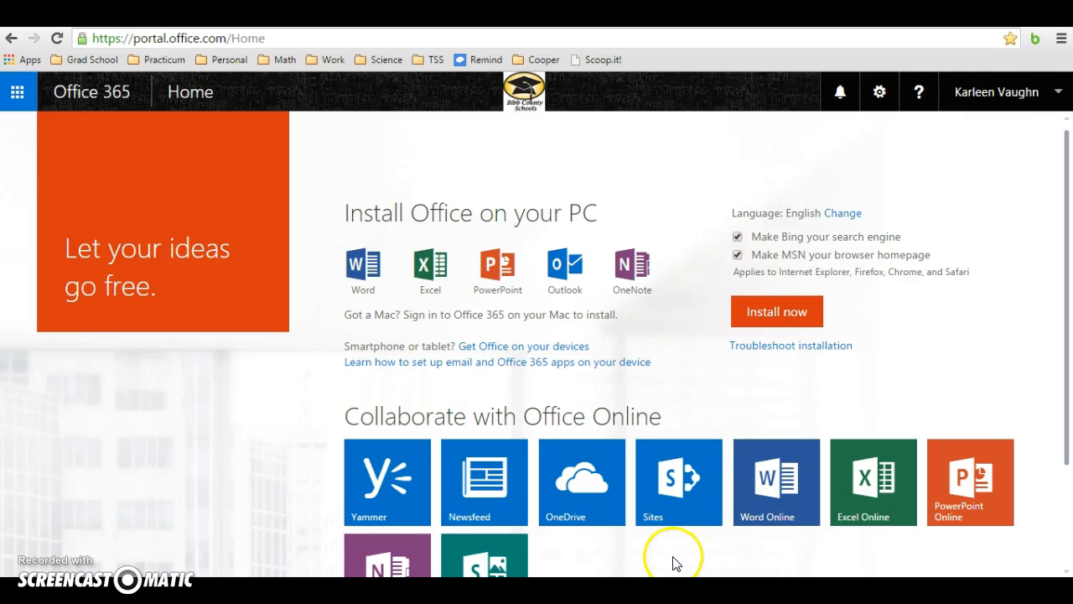
Step: Open the Sunshine Fund.docx document from the OneDrive files
click(579, 501)
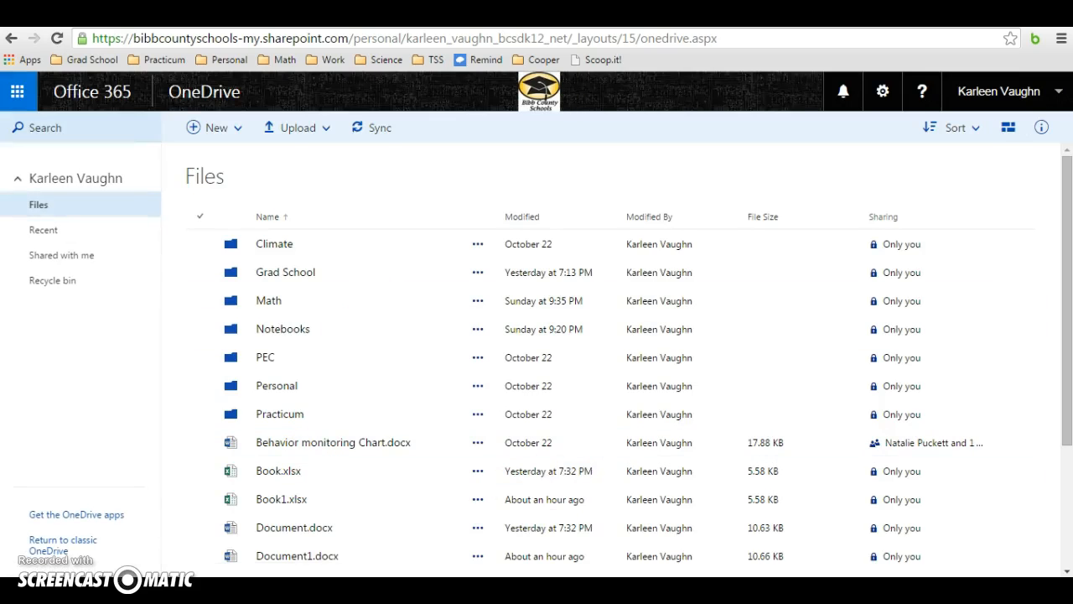
drag(1066, 315, 1061, 445)
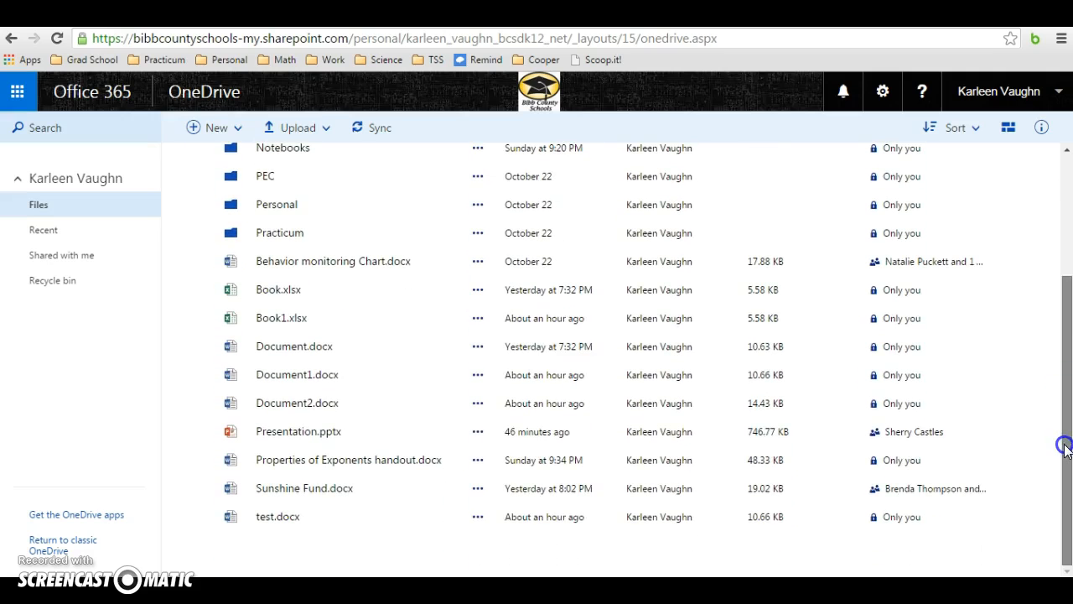
click(285, 501)
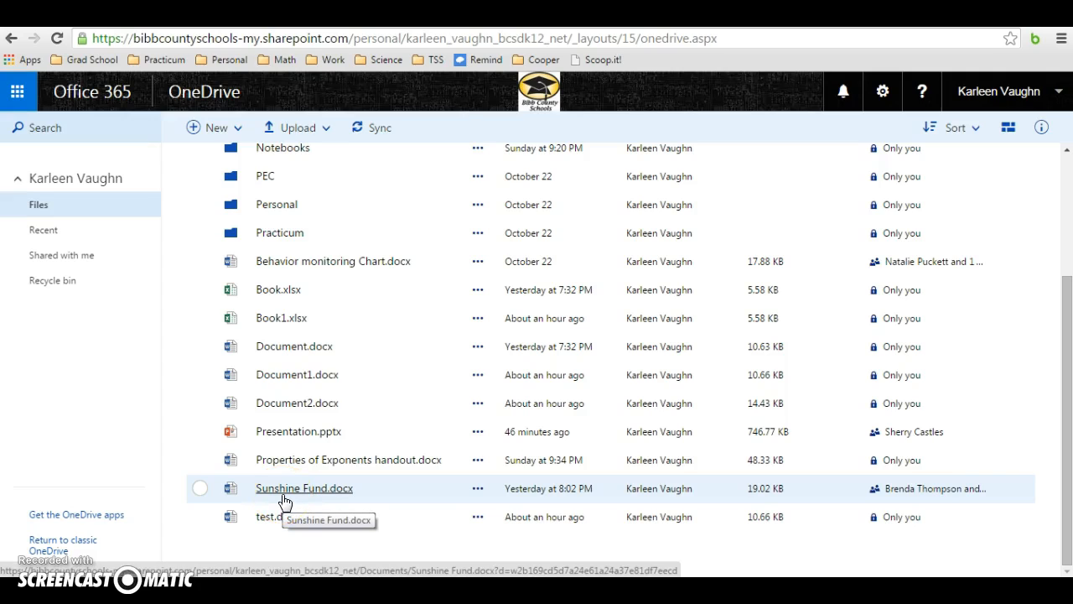
click(199, 490)
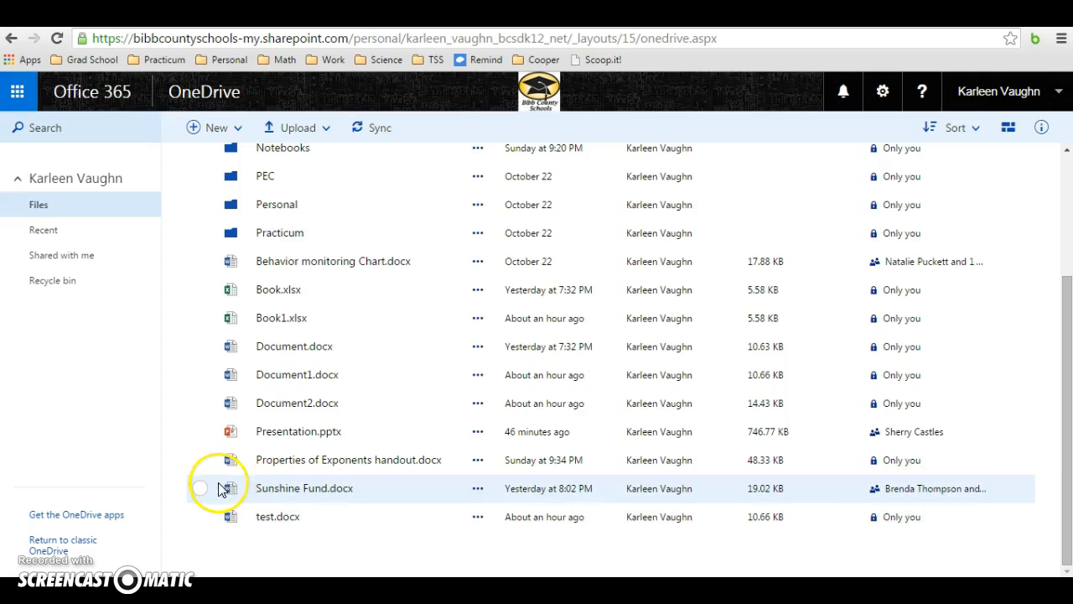
click(283, 491)
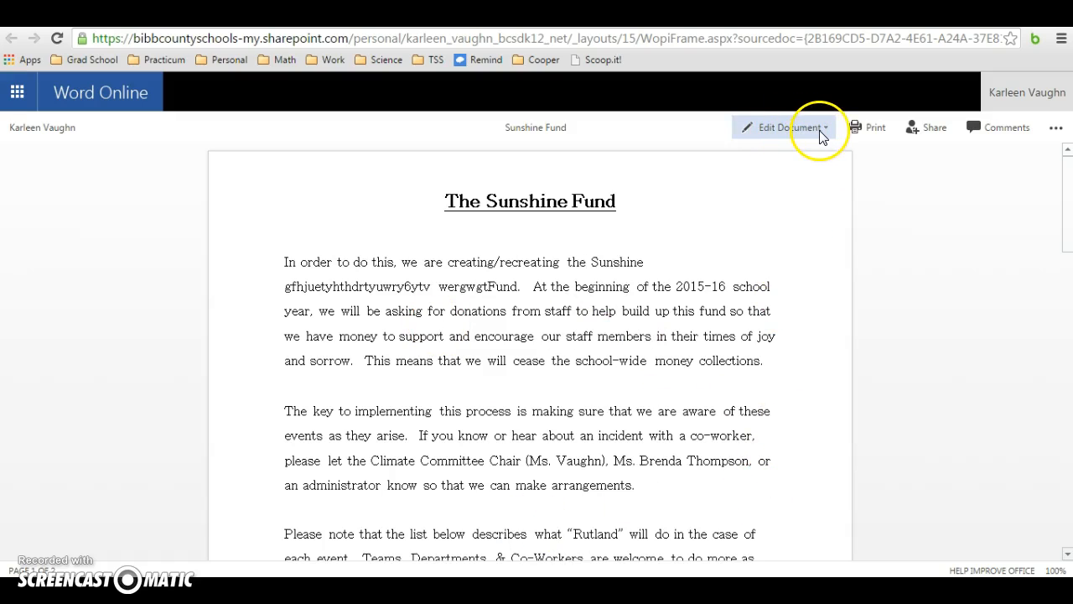
Step: Switch the document to editing in Word Online and delete the gibberish text before "Fund" in the first paragraph
click(821, 134)
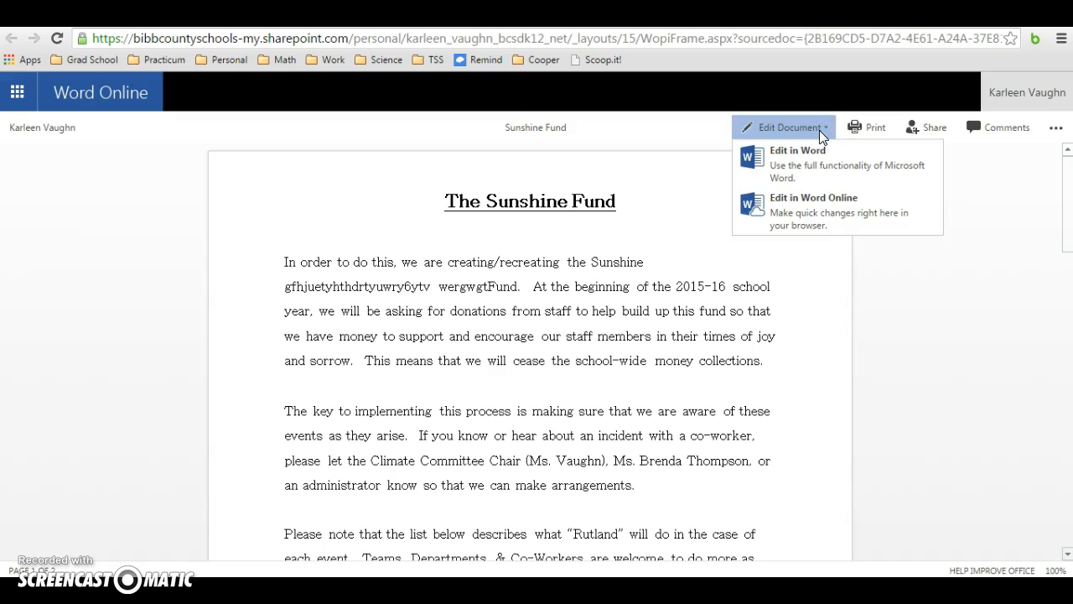
click(848, 171)
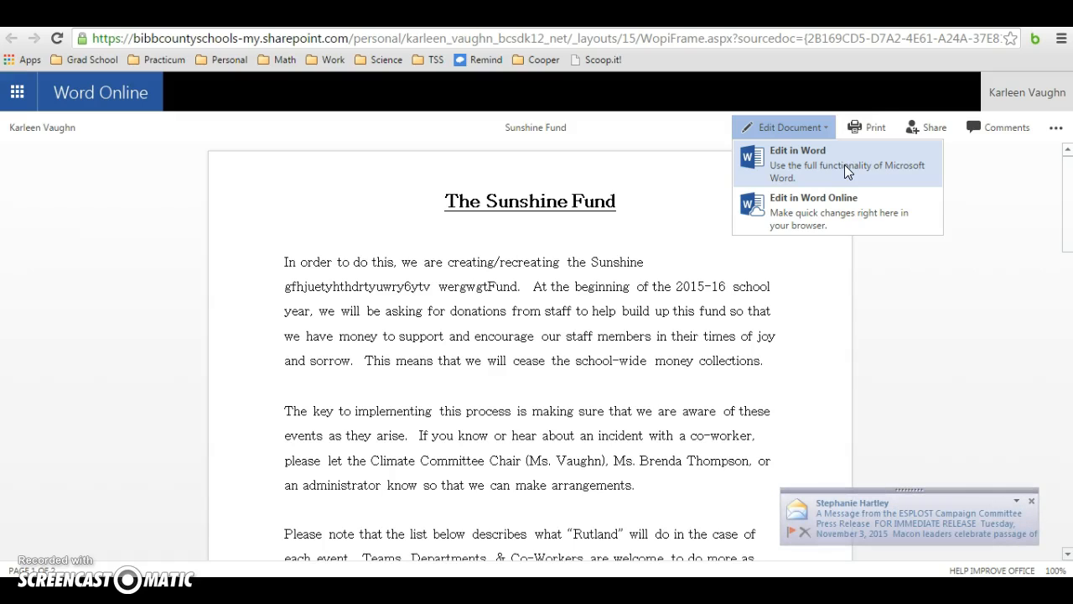
click(804, 533)
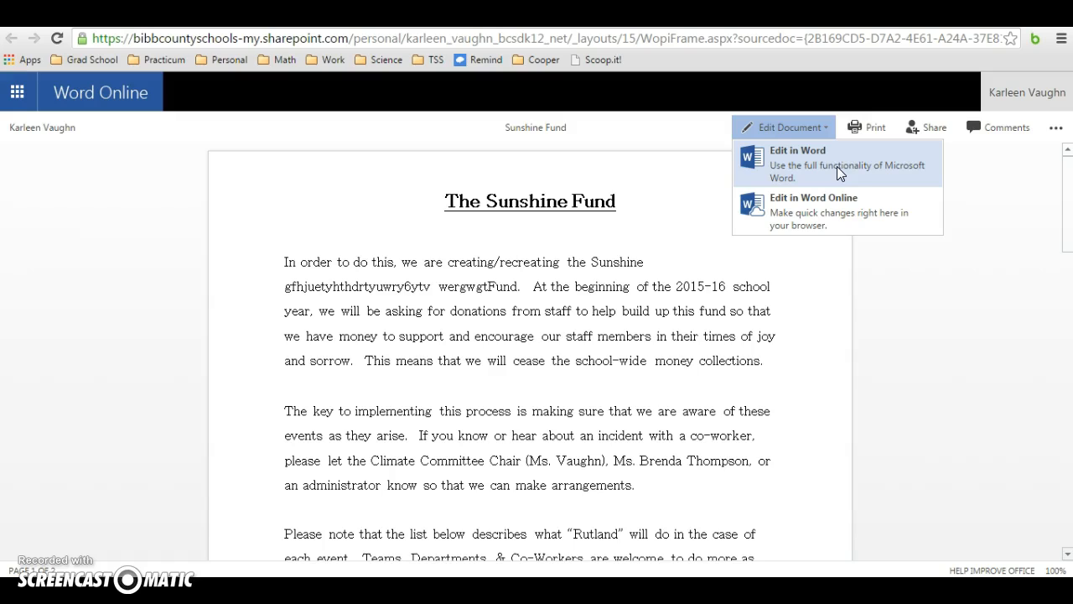
click(840, 204)
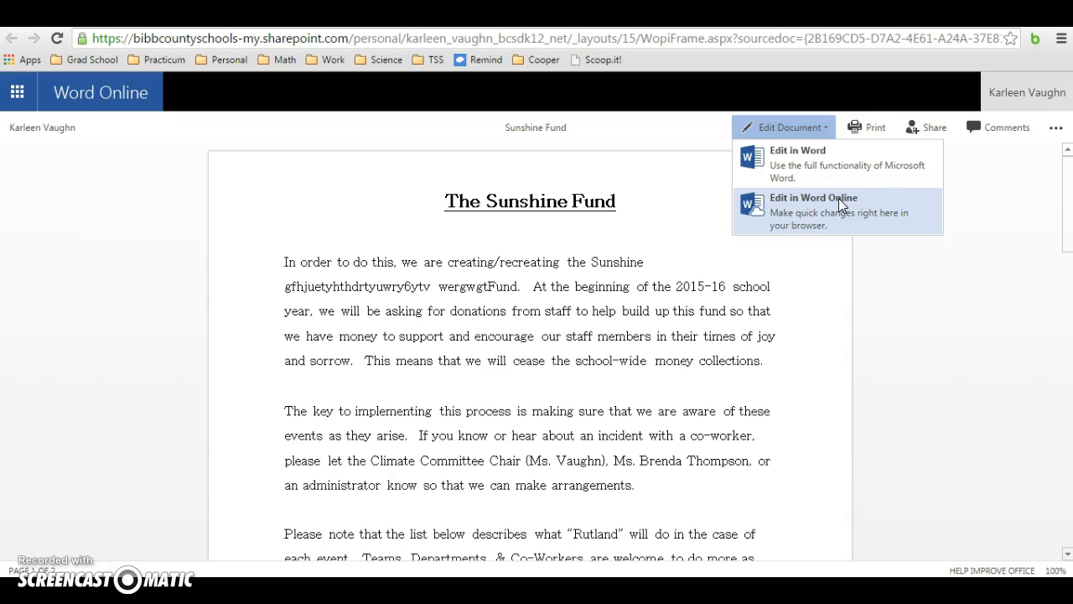
click(838, 198)
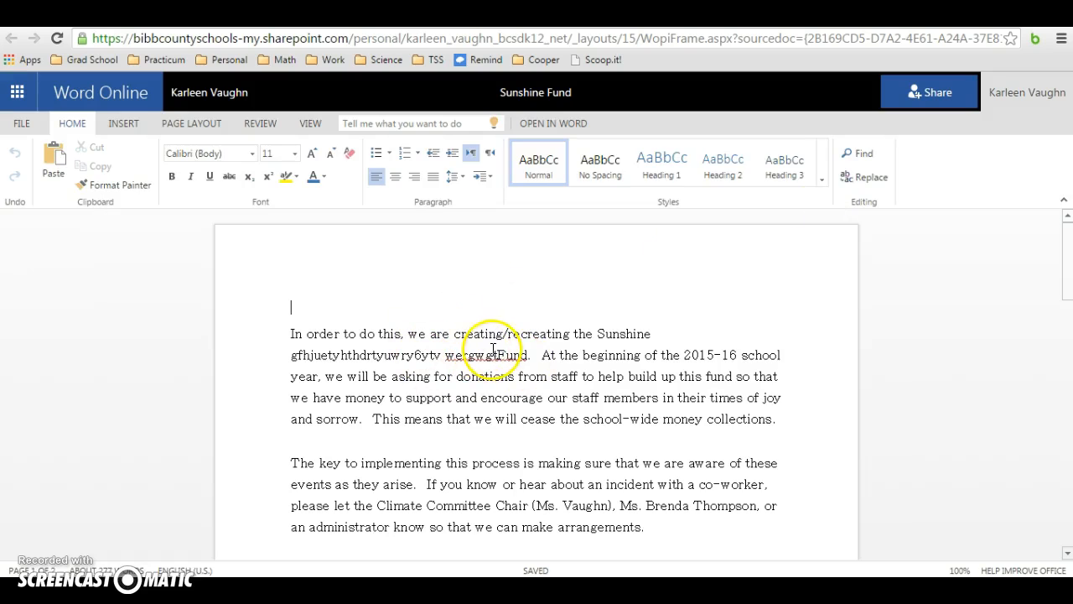
drag(500, 354, 294, 359)
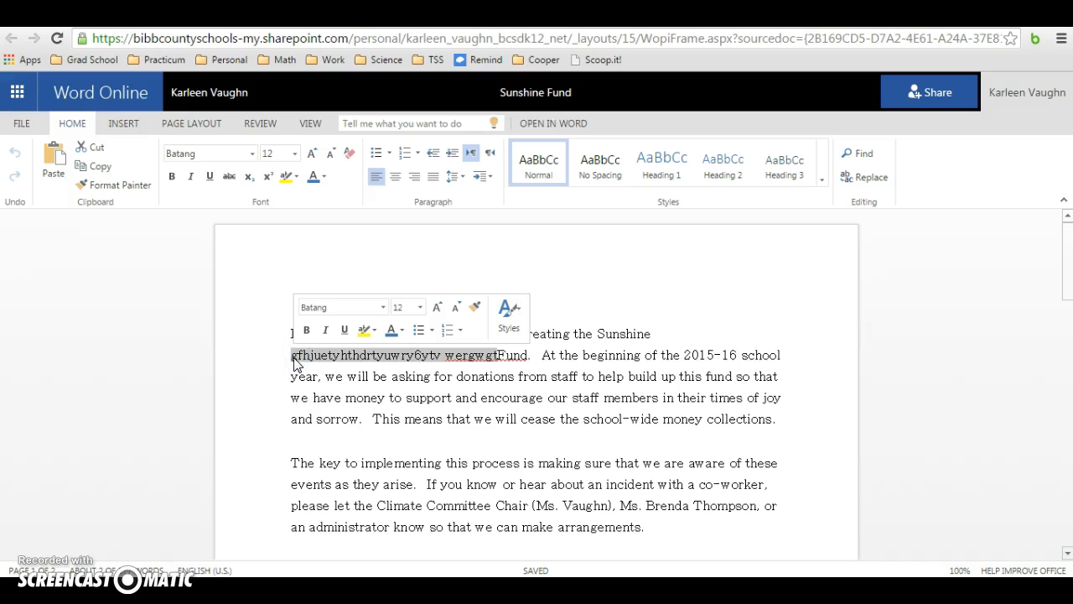
key(BackSpace)
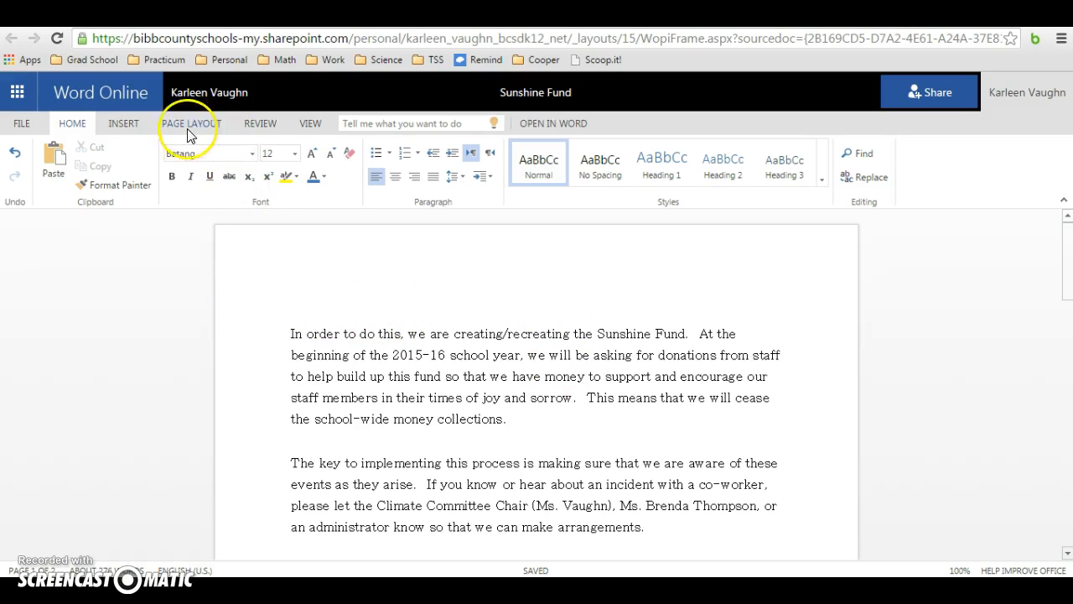
Step: Post the comment "This is looking really good!" on the word "Fund" in the first paragraph
click(251, 126)
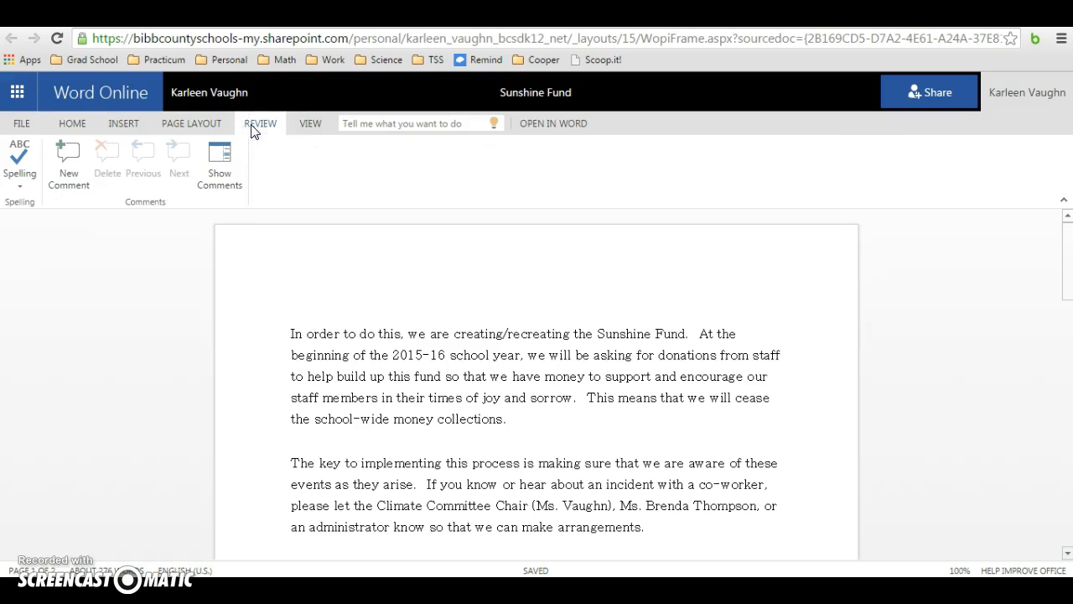
click(79, 174)
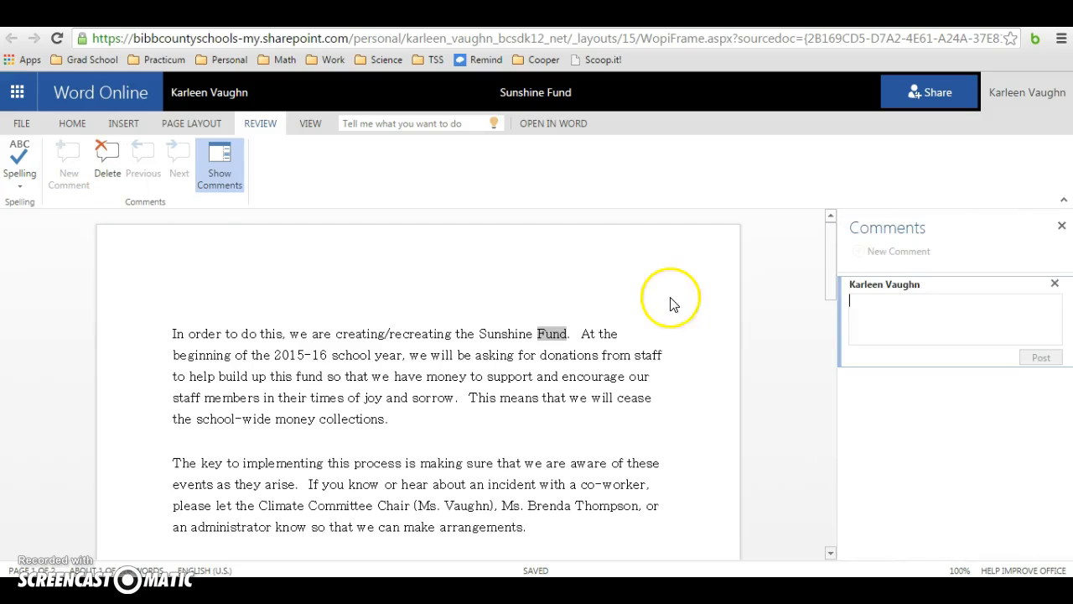
click(871, 305)
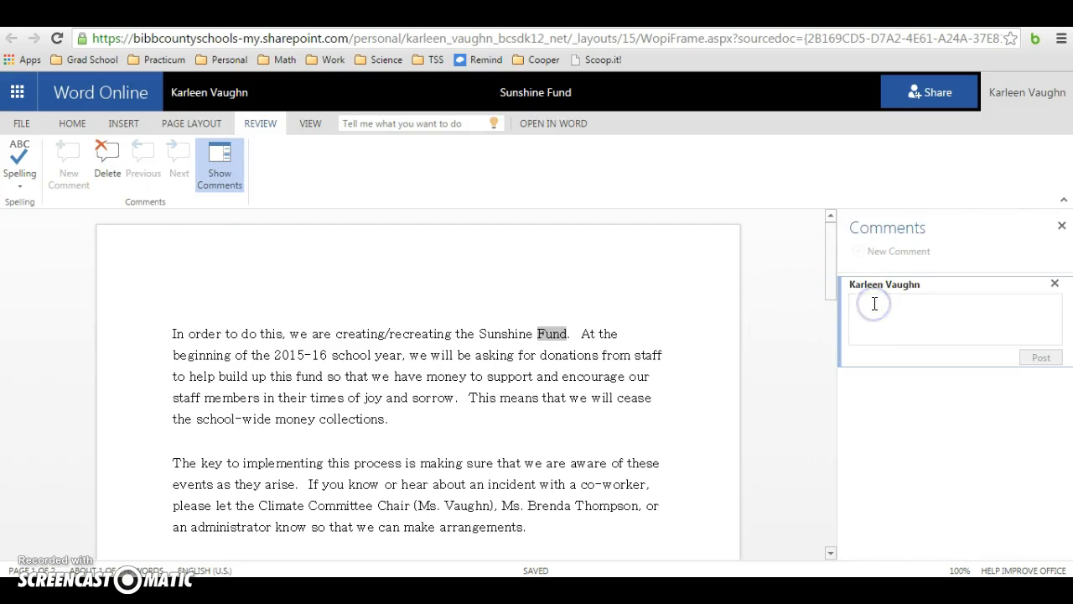
text(This is)
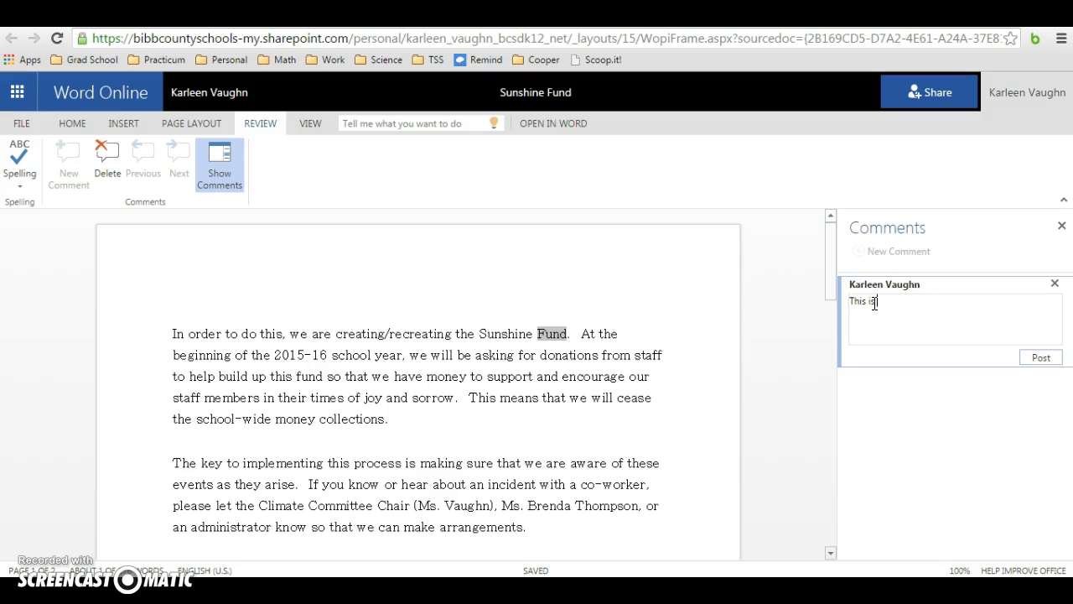
text( lookking really good!)
drag(878, 303, 905, 304)
text(looking)
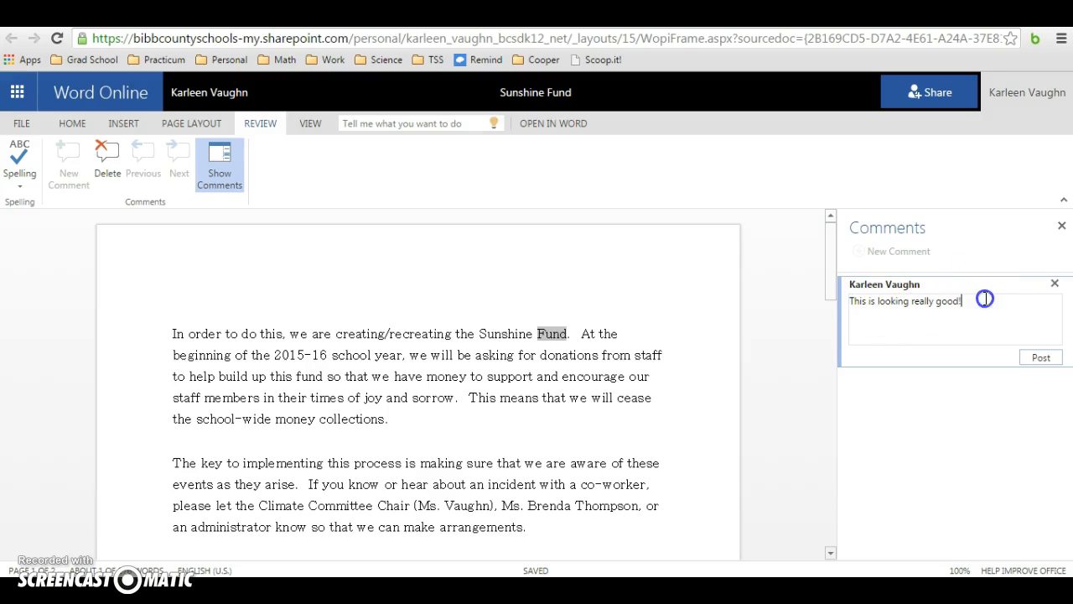
click(1040, 357)
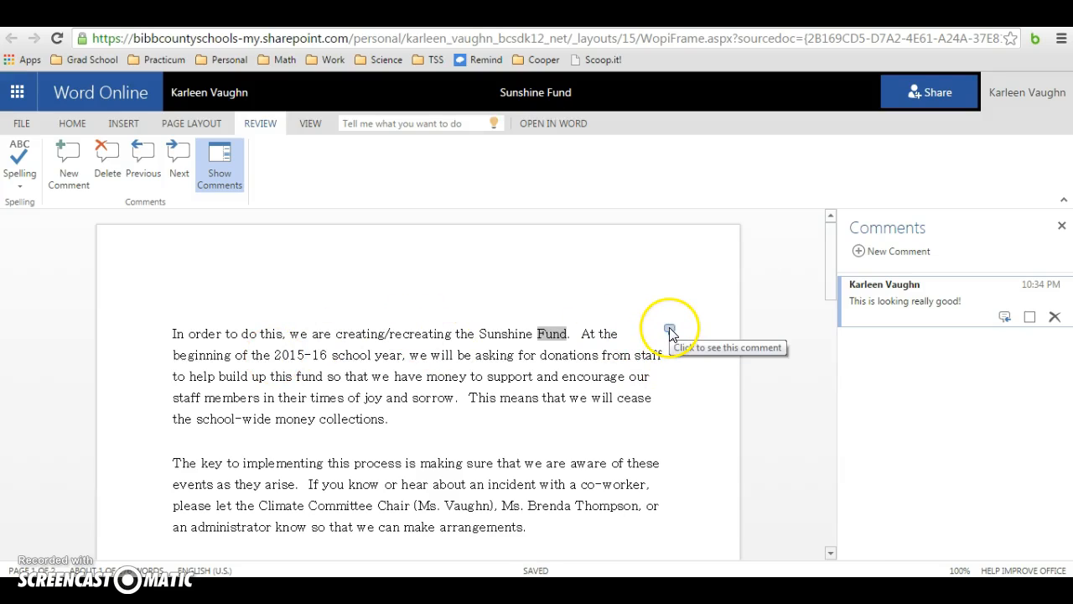
Step: Post the reply "I know, right!" to the comment "This is looking really good!"
click(225, 158)
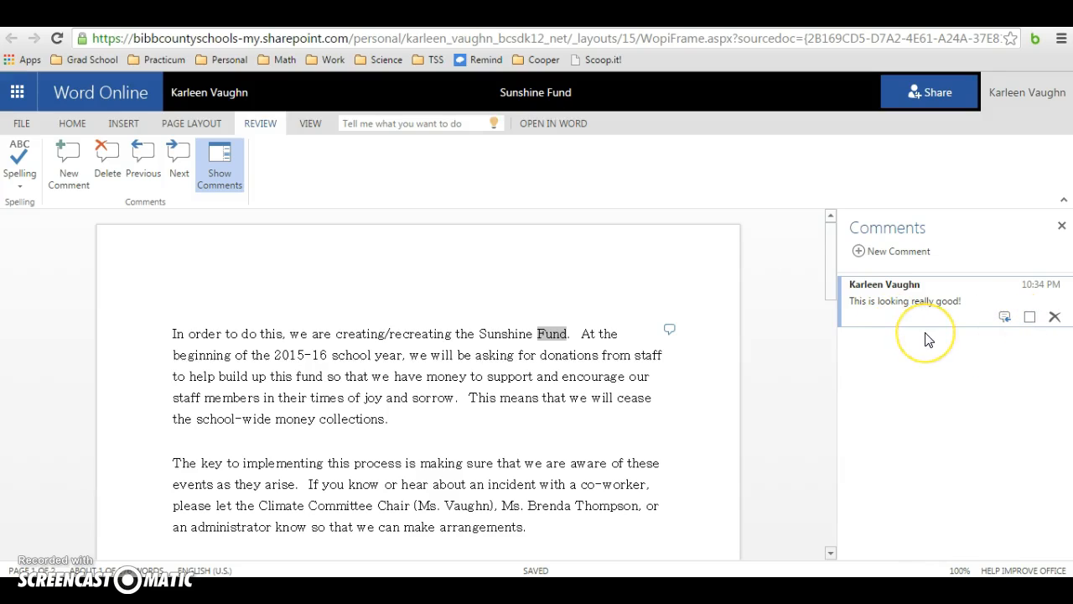
click(1005, 317)
click(956, 370)
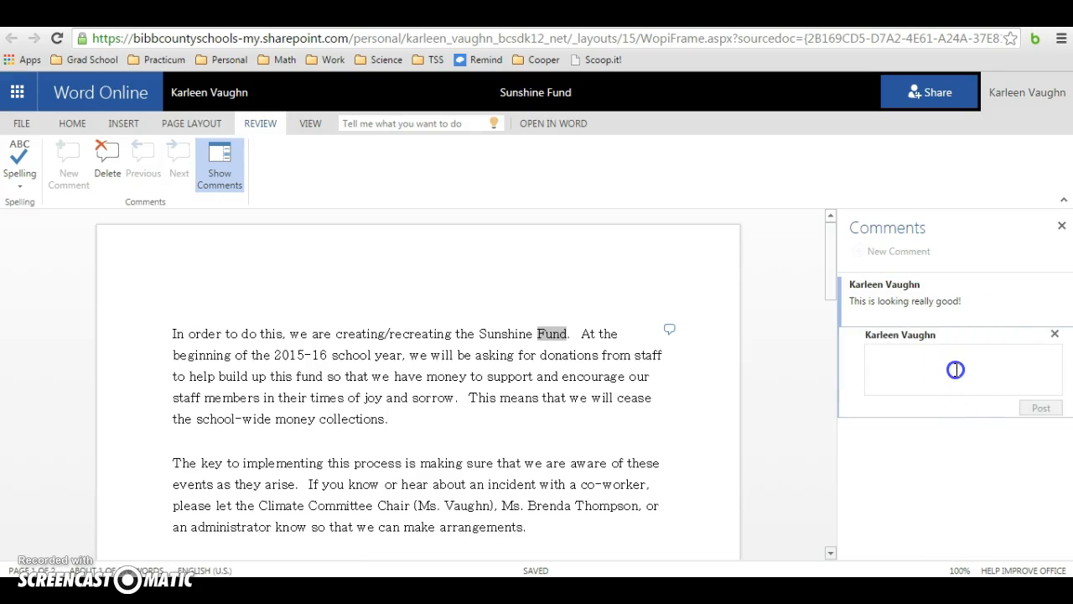
text(I kno)
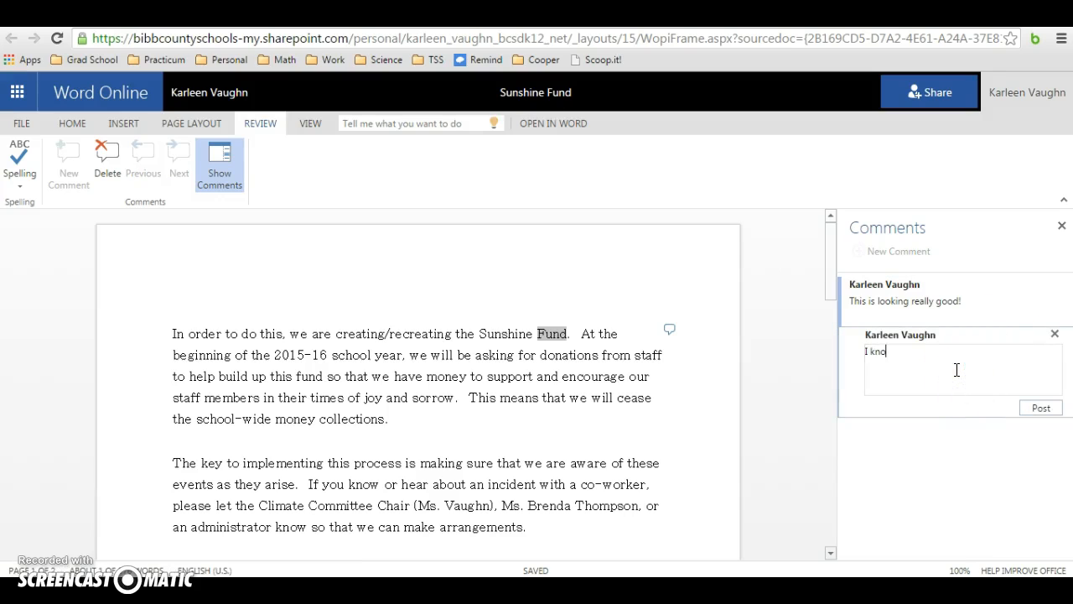
text(w, right!)
click(1037, 407)
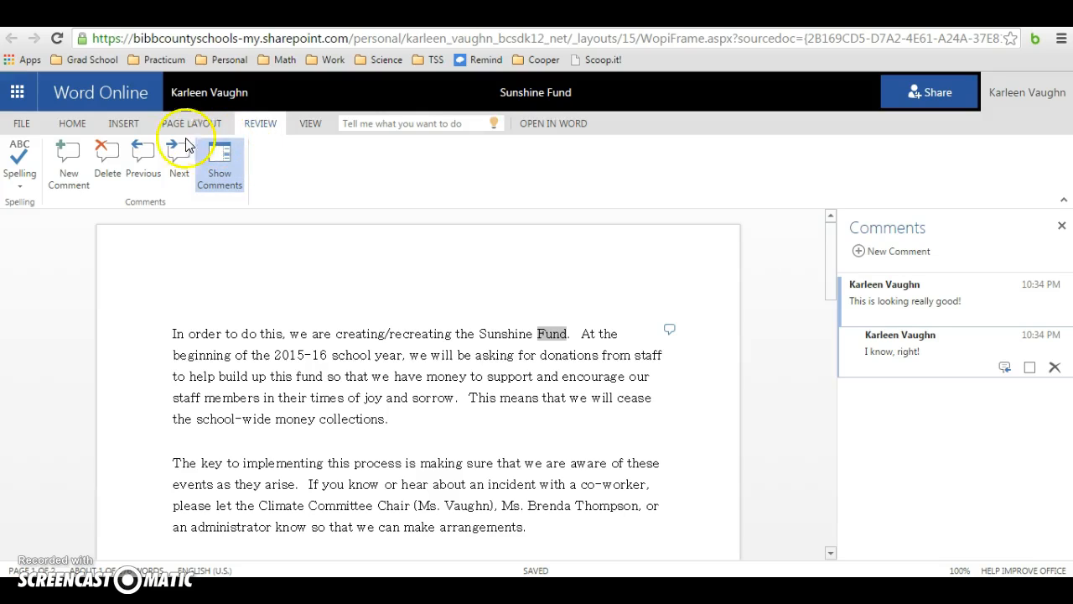
Step: Start another new comment on the word "Fund" in the first paragraph
click(72, 126)
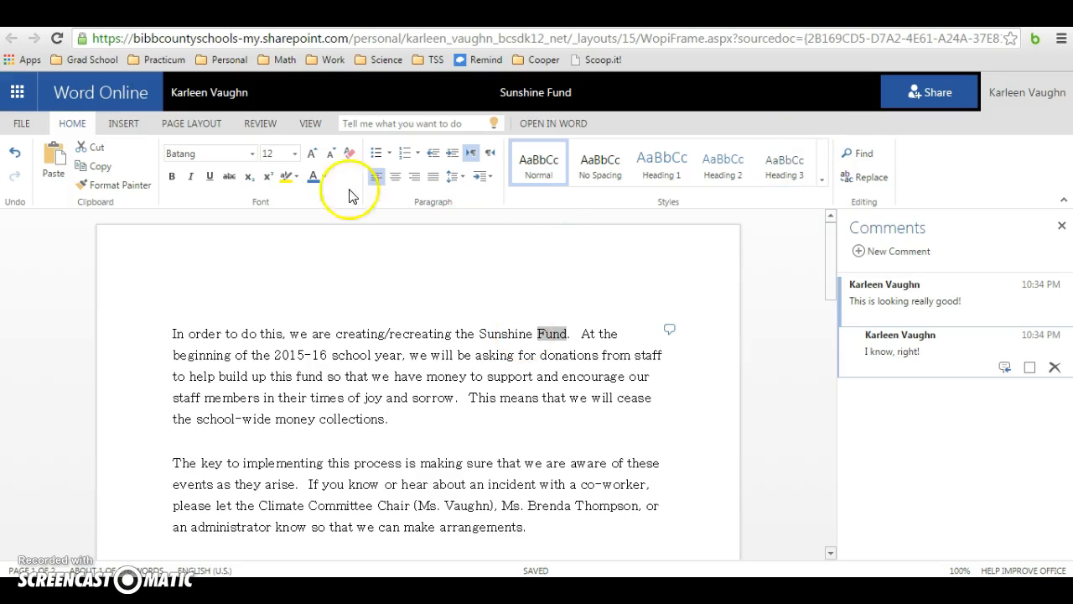
click(265, 124)
click(59, 174)
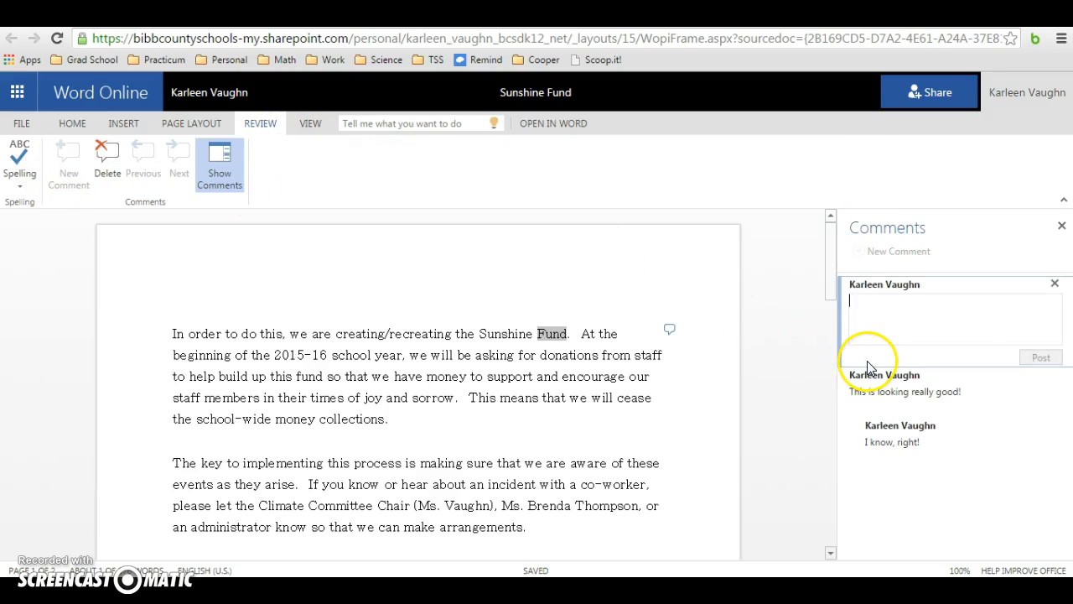
click(961, 321)
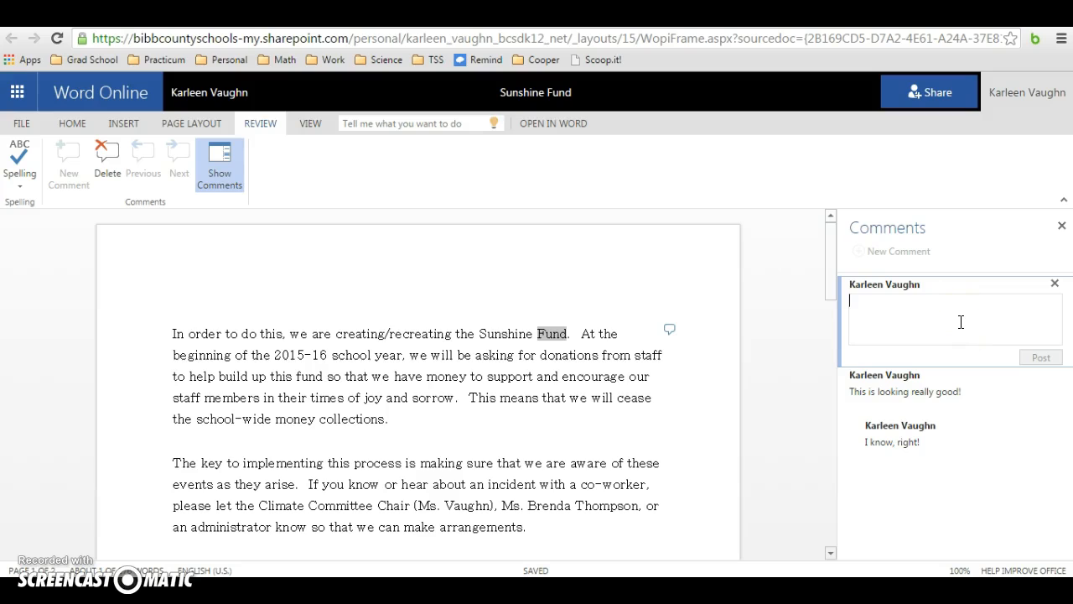